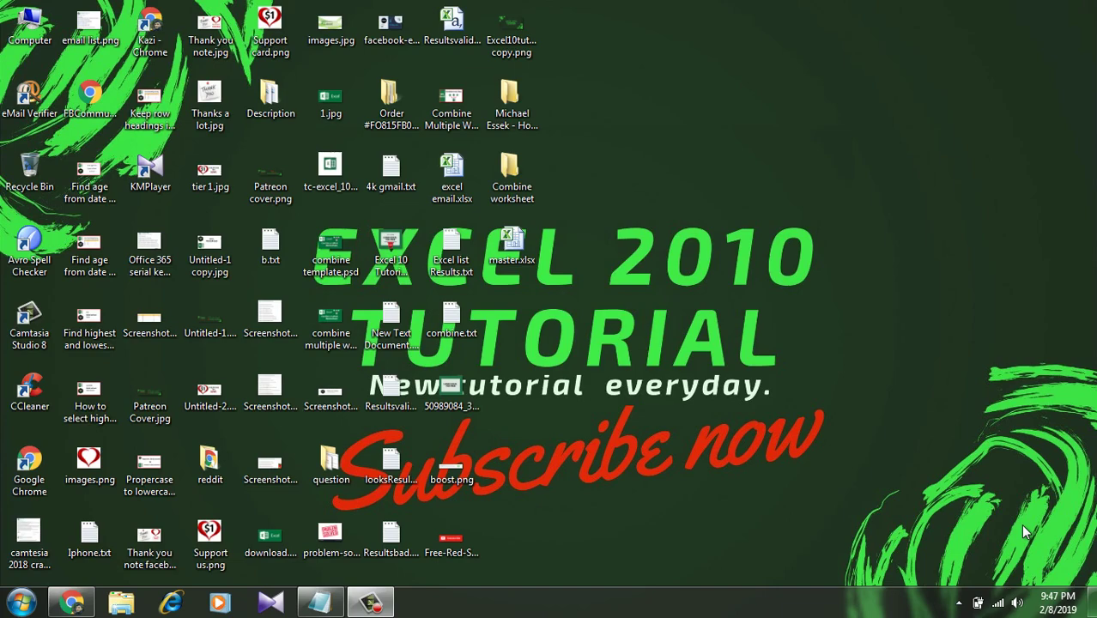
- Look over the workbooks in the Combine worksheet folder on the desktop, and open master.xlsx in Excel
{"action": "left_click", "coordinate": [507, 187]}
{"action": "double_click", "coordinate": [507, 188]}
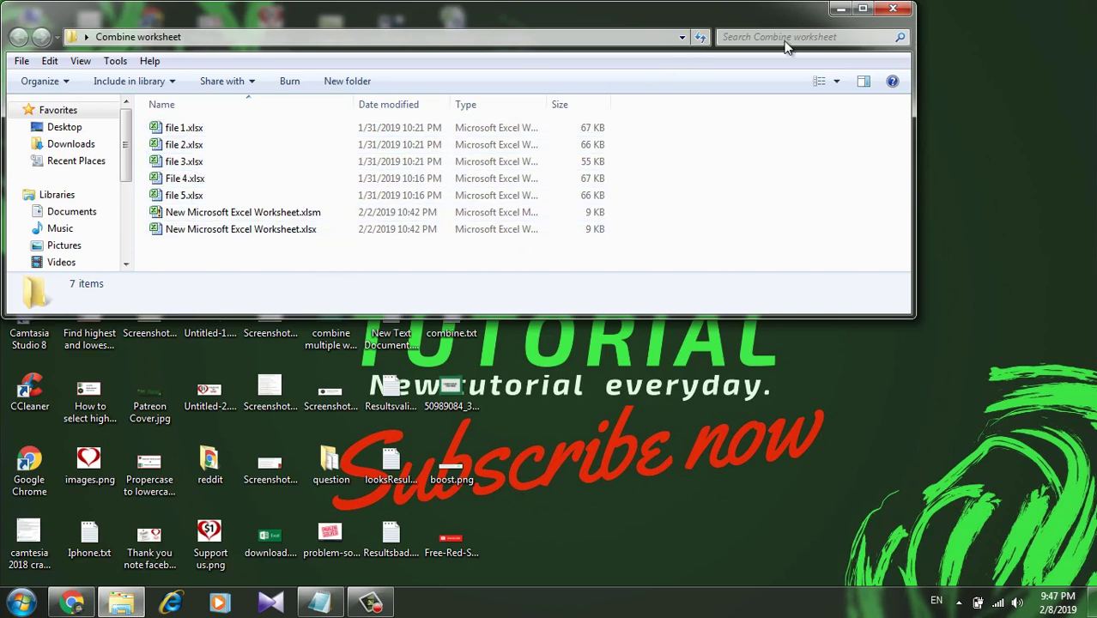
{"action": "left_click", "coordinate": [839, 12]}
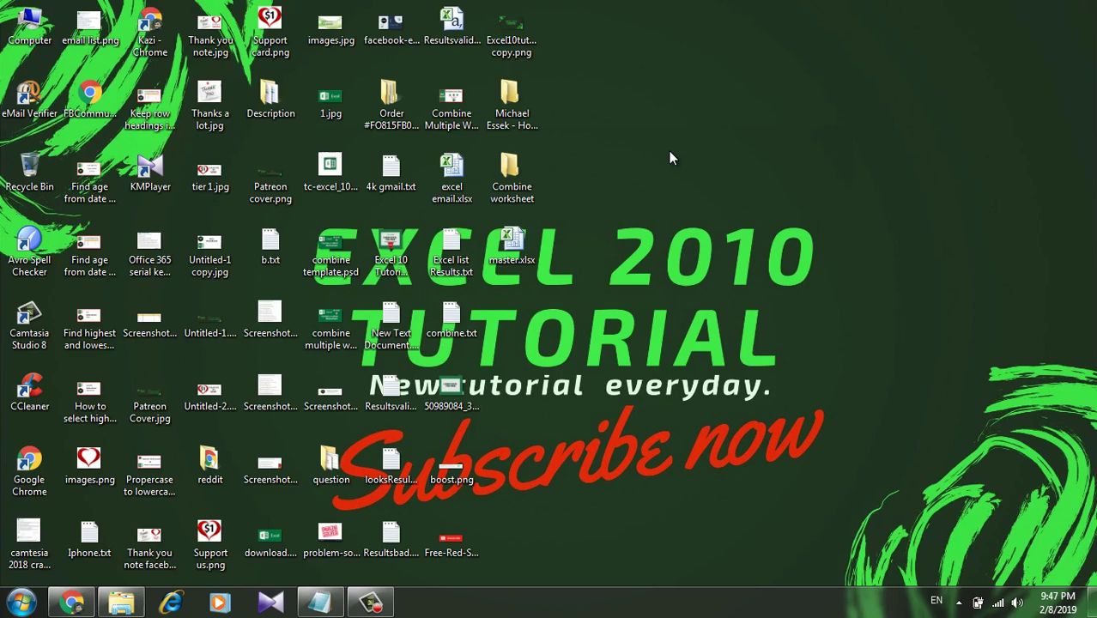
{"action": "double_click", "coordinate": [506, 244]}
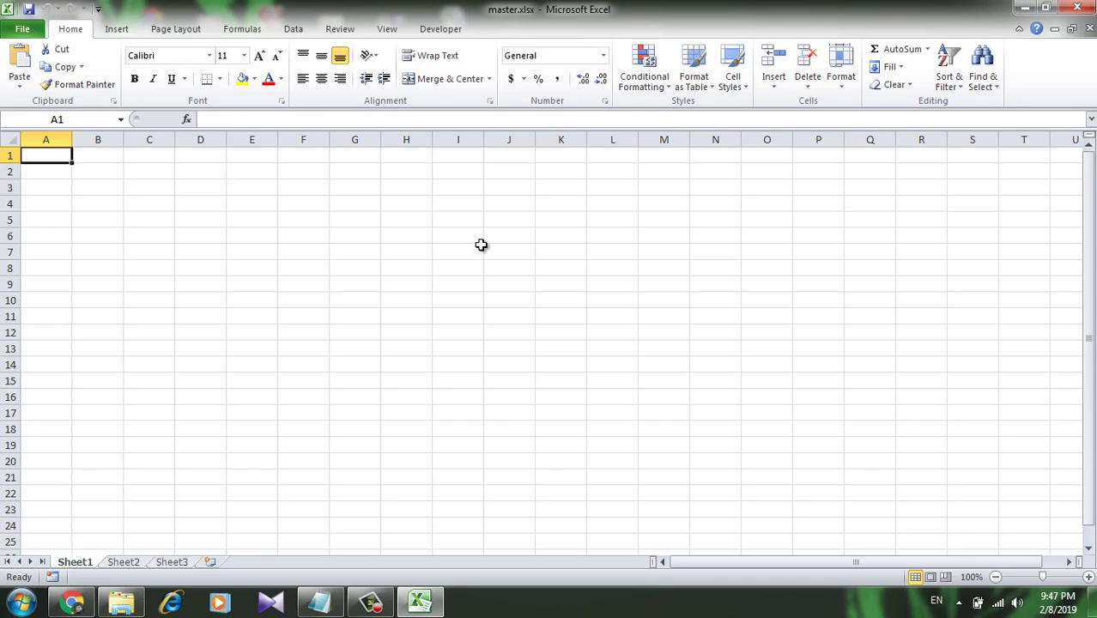
- Insert a new code module into master.xlsx's VBA project
{"action": "left_click", "coordinate": [436, 30]}
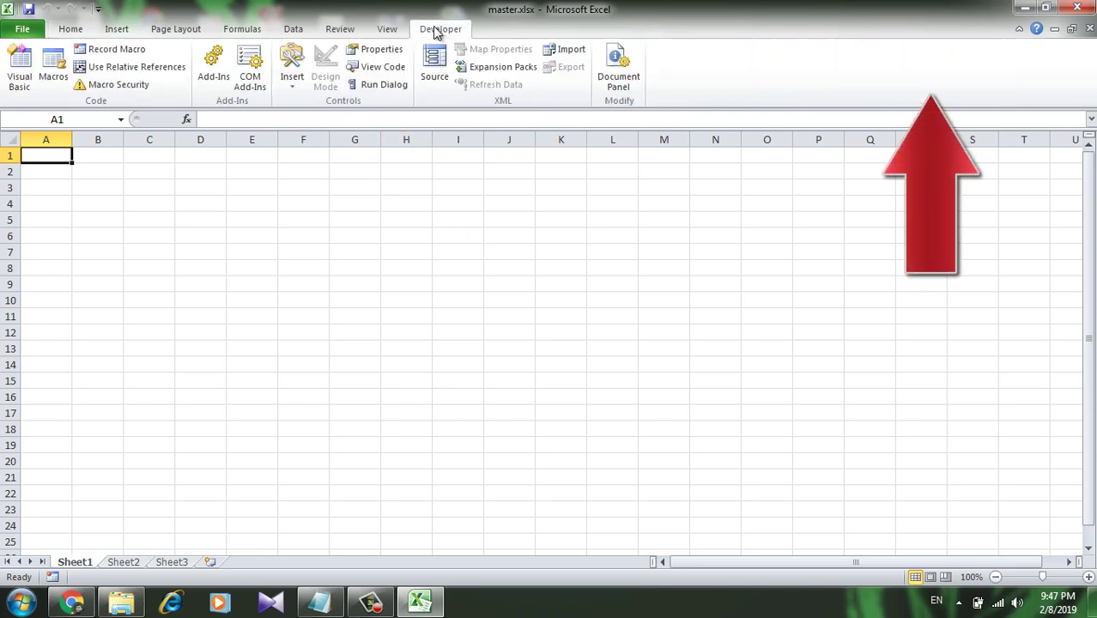
{"action": "left_click", "coordinate": [17, 67]}
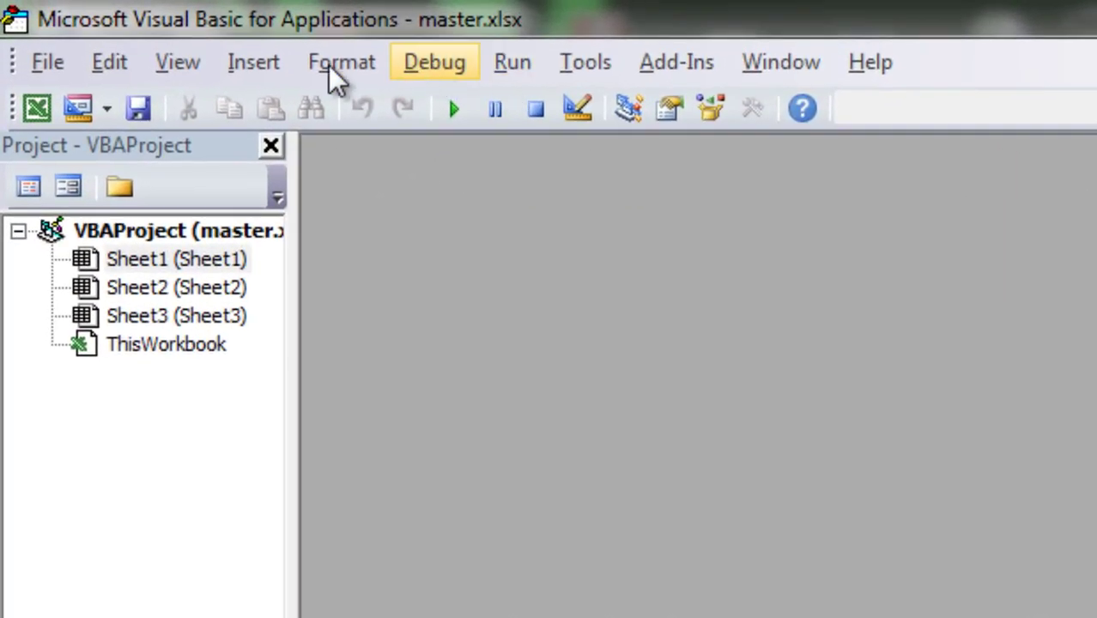
{"action": "left_click", "coordinate": [249, 64]}
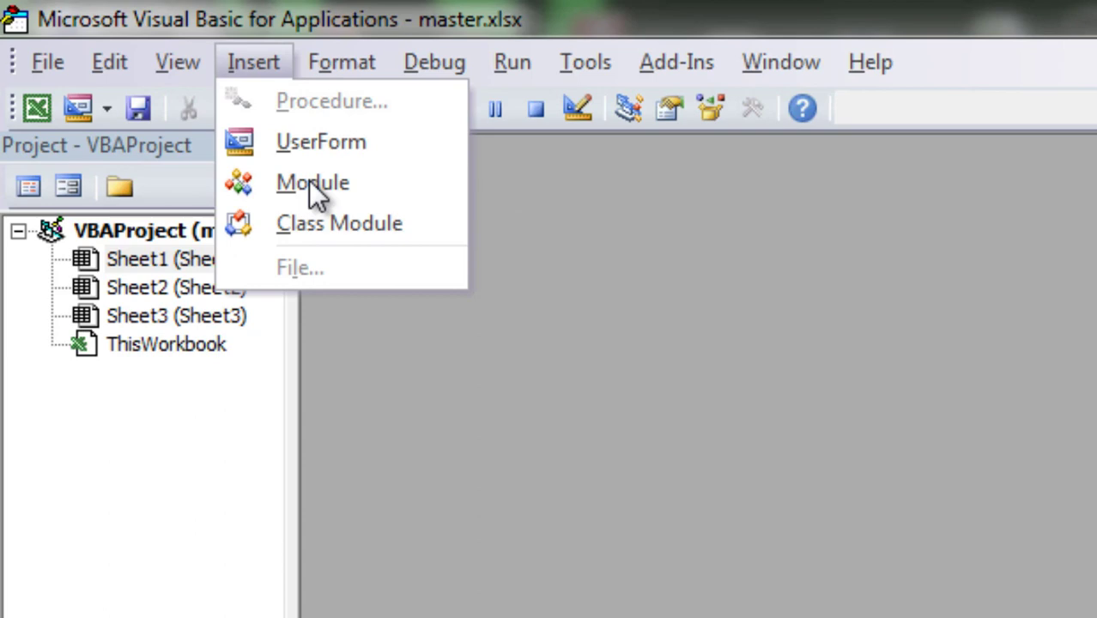
{"action": "left_click", "coordinate": [319, 197]}
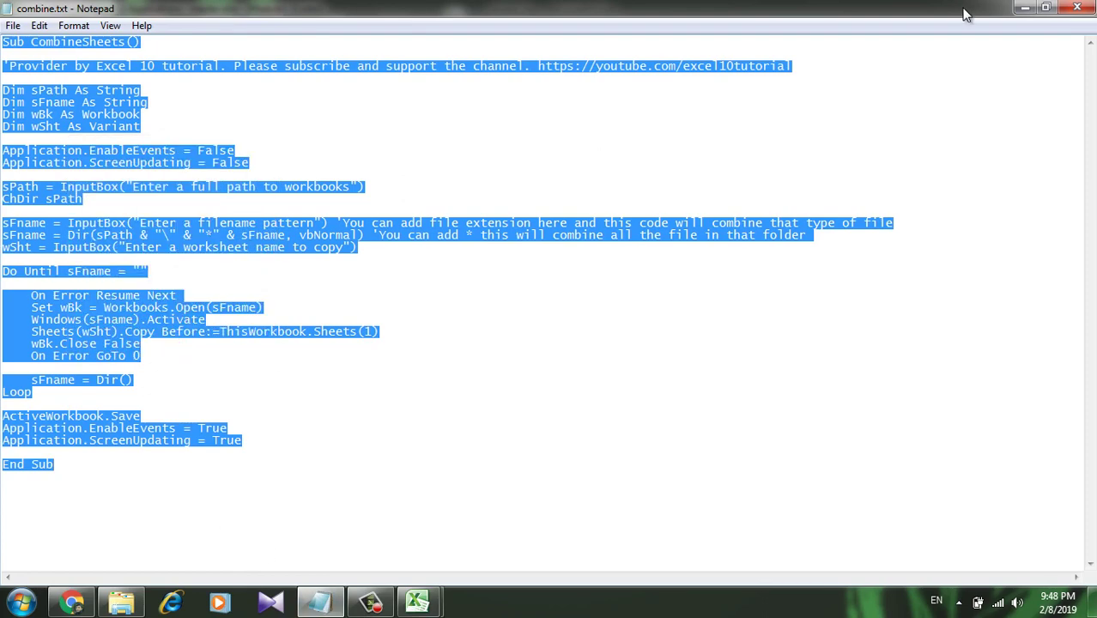
- Paste the CombineSheets macro code from combine.txt into the new module
{"action": "left_click", "coordinate": [1021, 8]}
{"action": "right_click", "coordinate": [265, 136]}
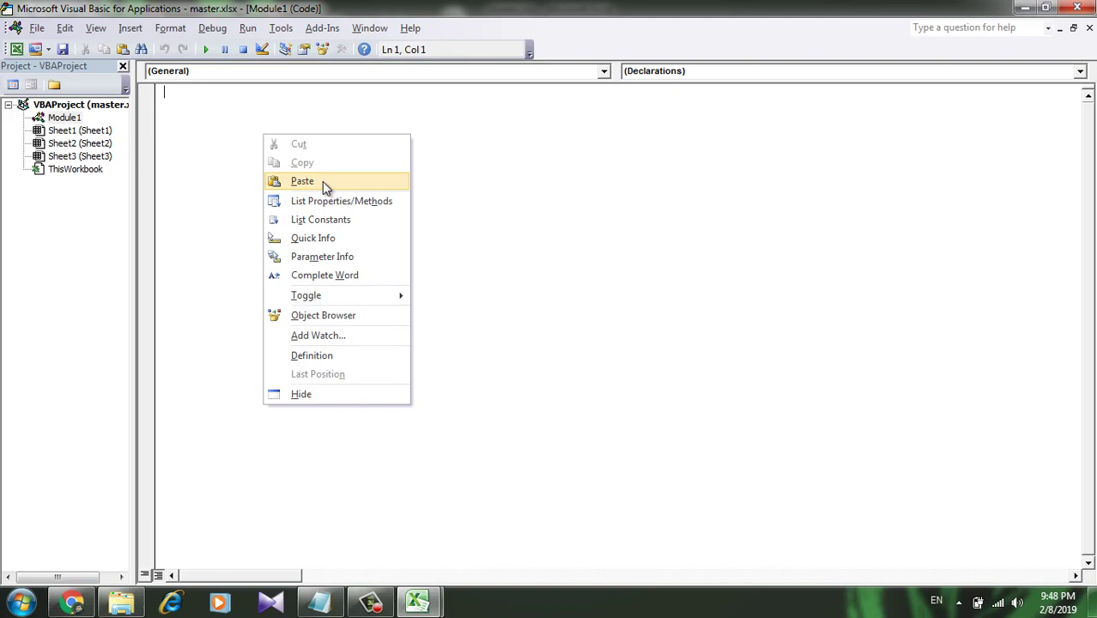
{"action": "left_click", "coordinate": [302, 181]}
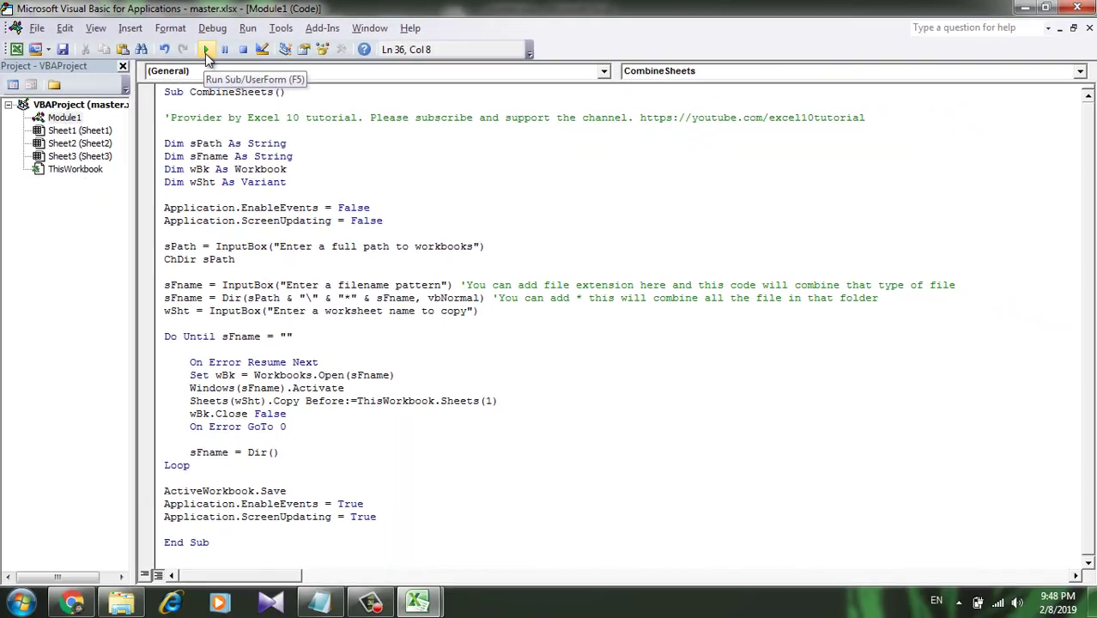
- Run the CombineSheets macro and copy the full path of the Combine worksheet folder from its Explorer window
{"action": "left_click", "coordinate": [207, 52]}
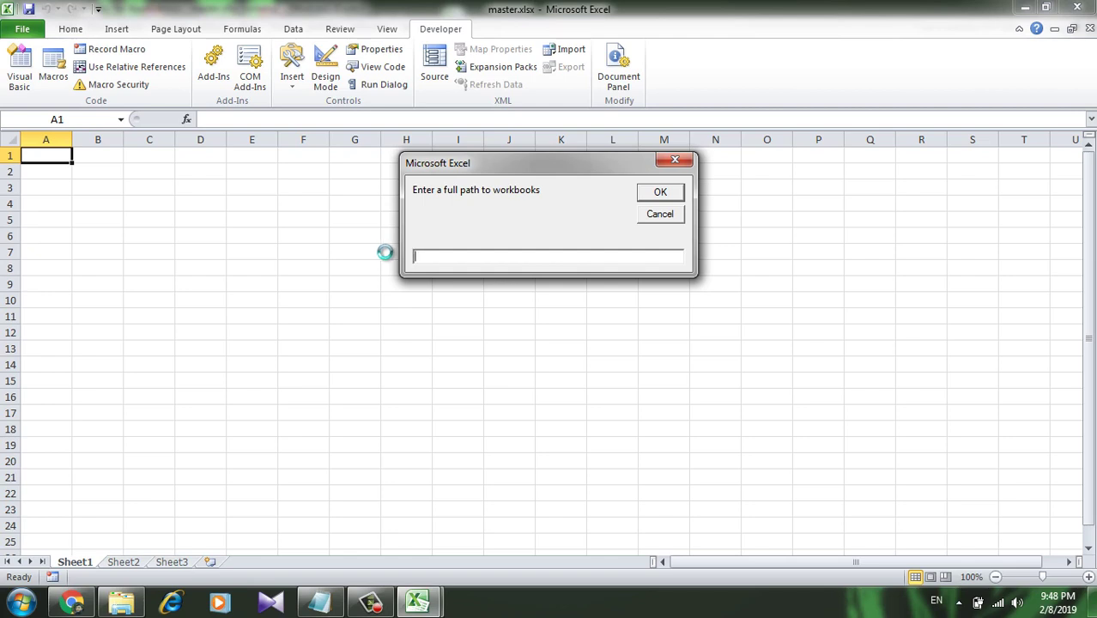
{"action": "left_click", "coordinate": [122, 604]}
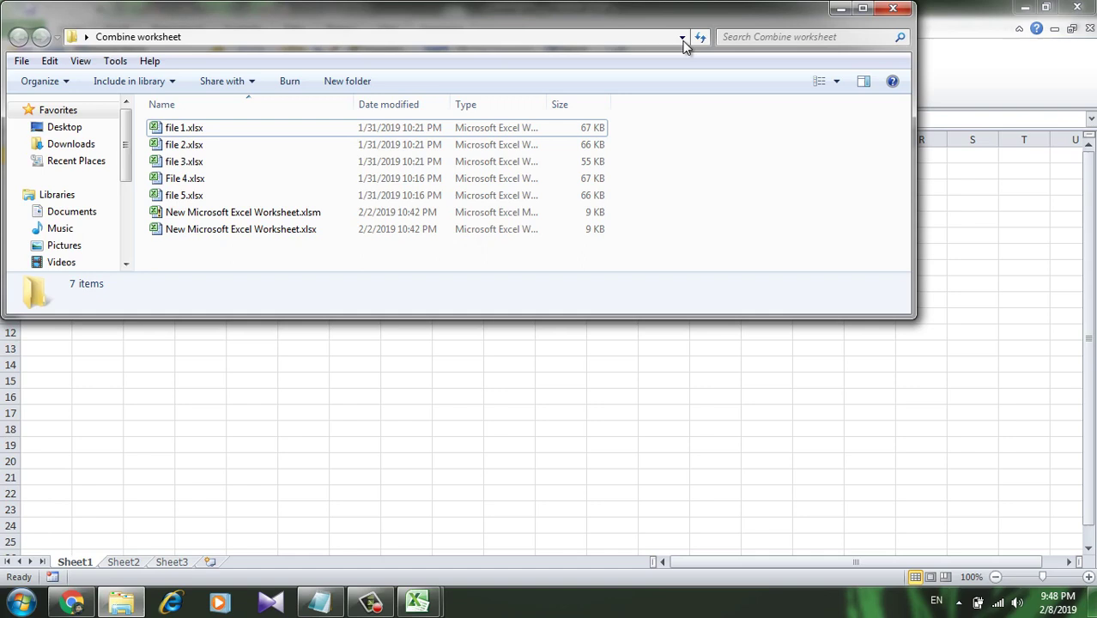
{"action": "left_click", "coordinate": [682, 37]}
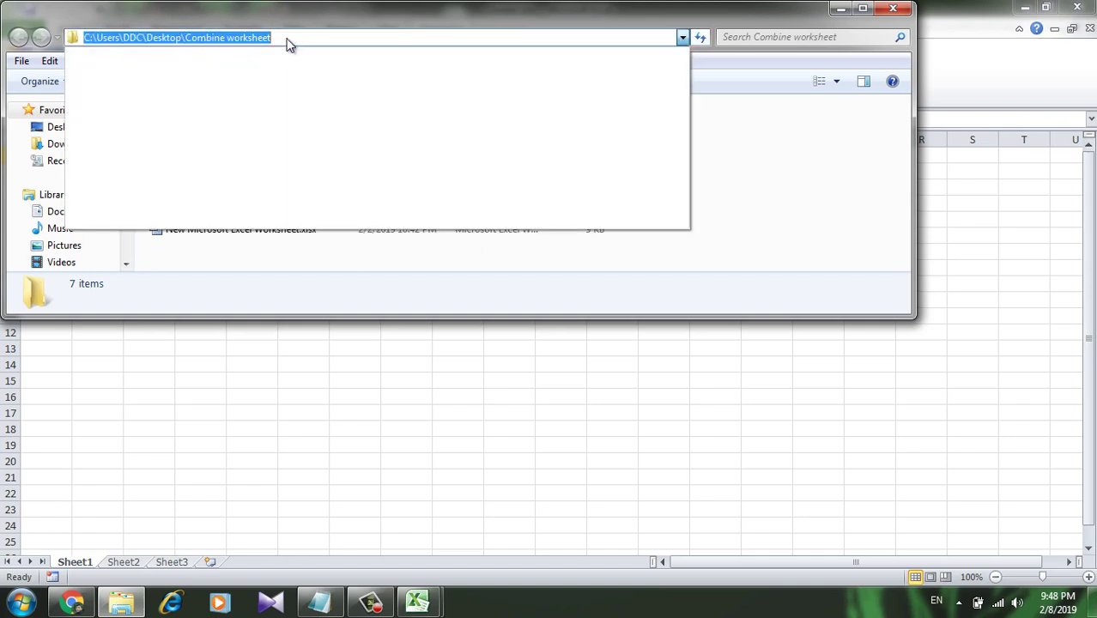
{"action": "key", "text": "ctrl+c"}
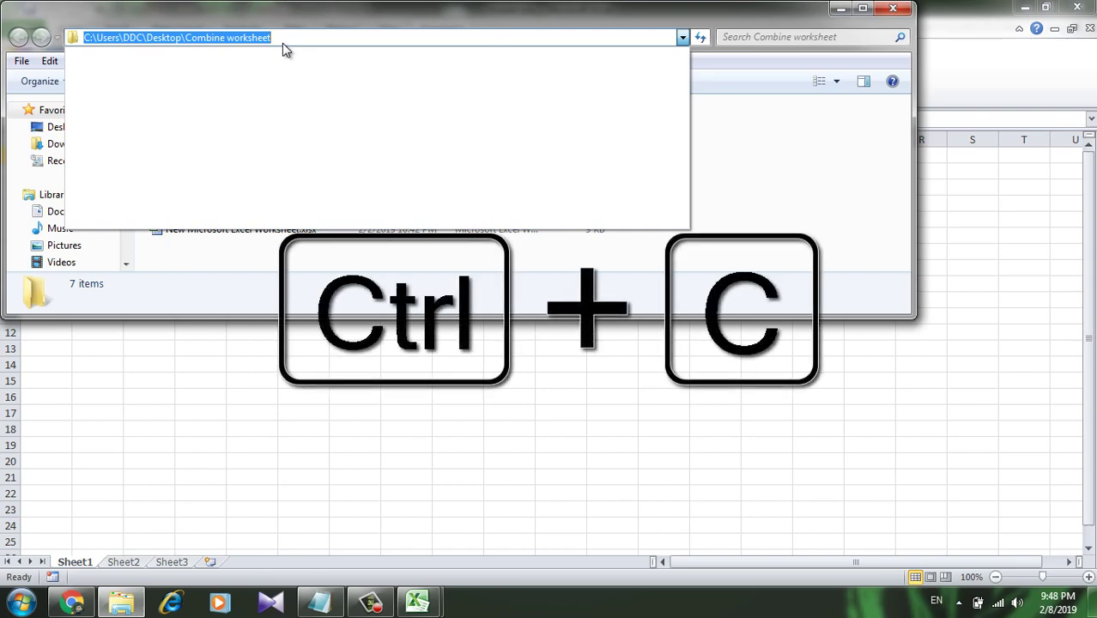
- Return to the macro's path prompt in Excel and supply C:\Users\DDC\Desktop\Combine worksheet as the full path to the workbooks
{"action": "left_click", "coordinate": [431, 604]}
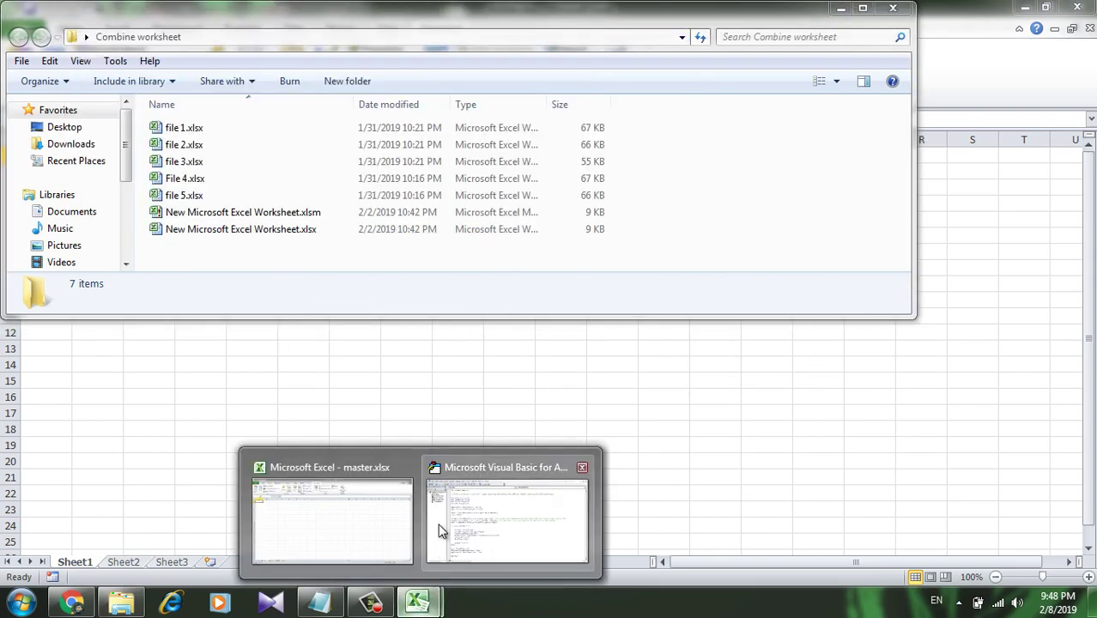
{"action": "left_click", "coordinate": [469, 504]}
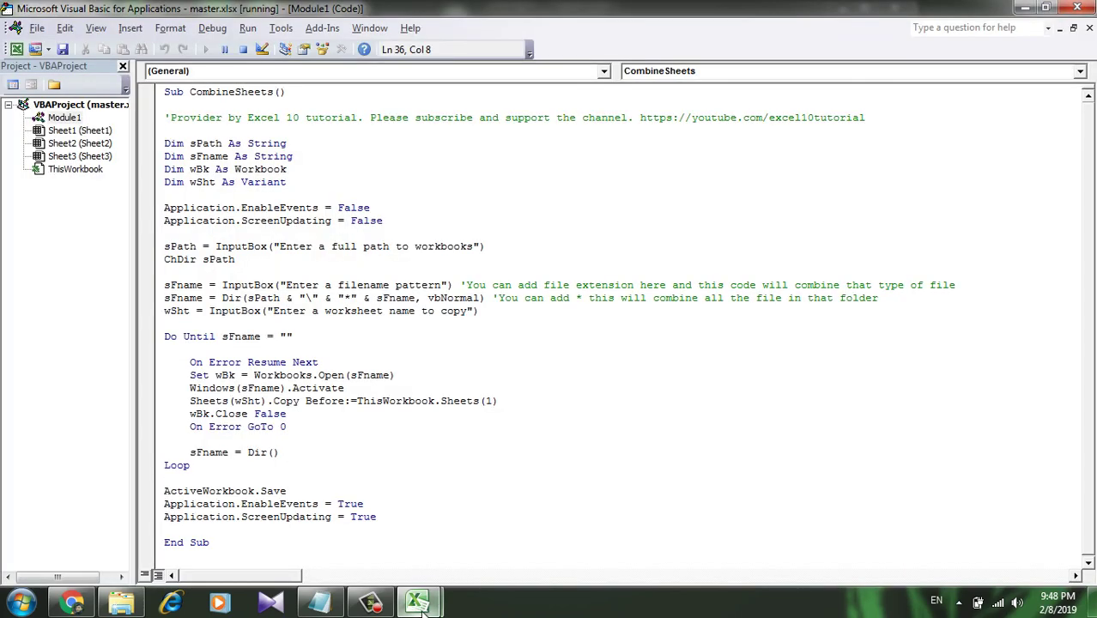
{"action": "left_click", "coordinate": [363, 545]}
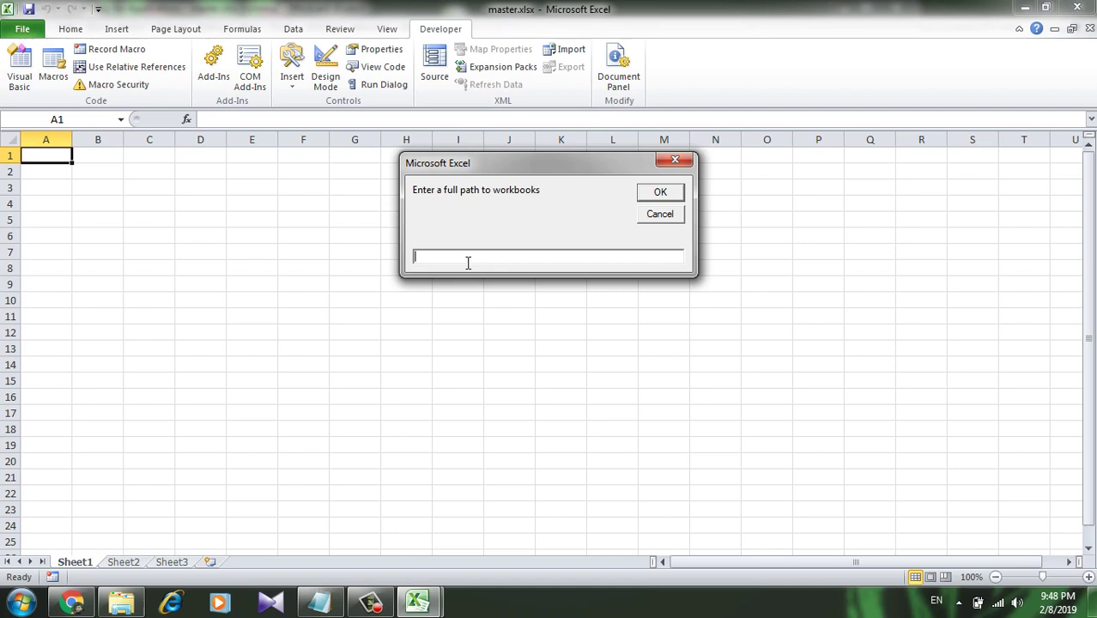
{"action": "key", "text": "ctrl+v"}
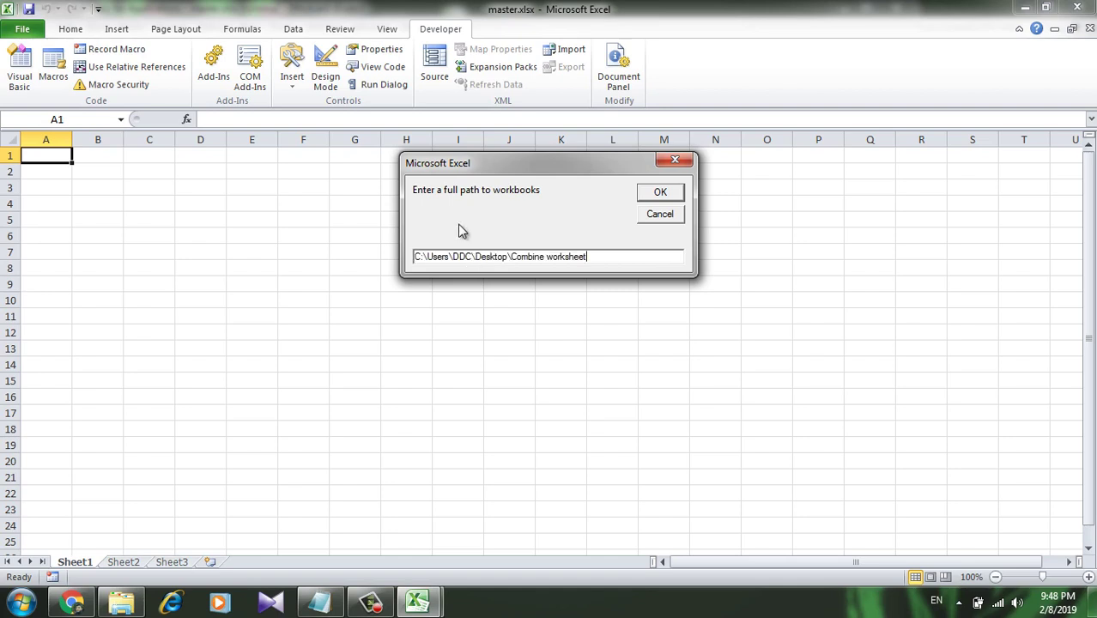
{"action": "left_click", "coordinate": [654, 196]}
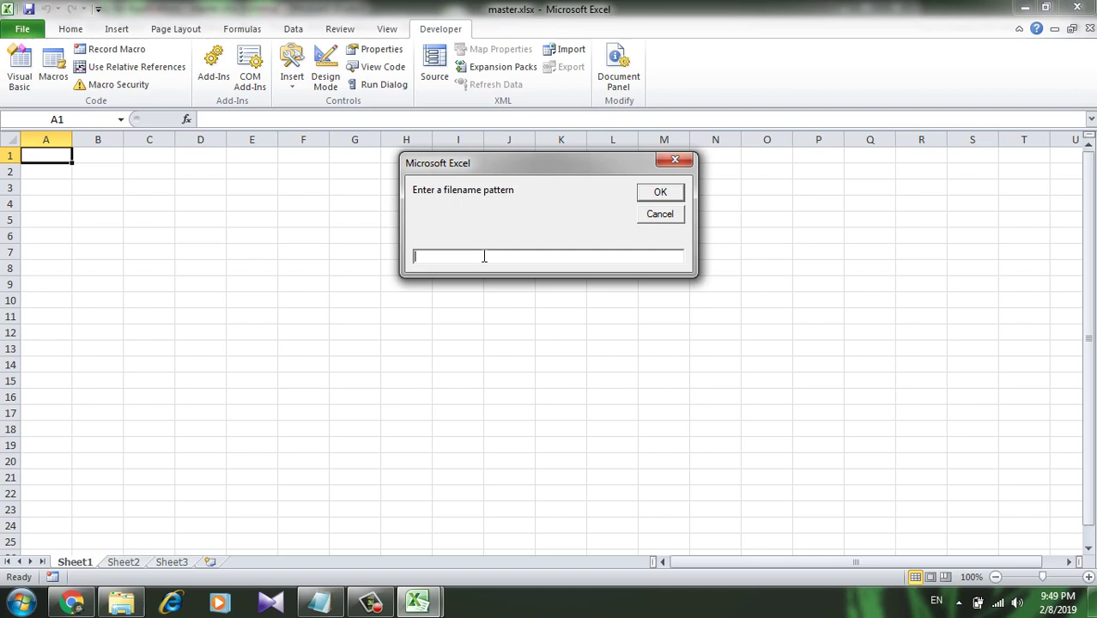
- Set the filename pattern to .xlsx and the worksheet name to sheet2, and let the macro finish copying and saving
{"action": "type", "text": "*"}
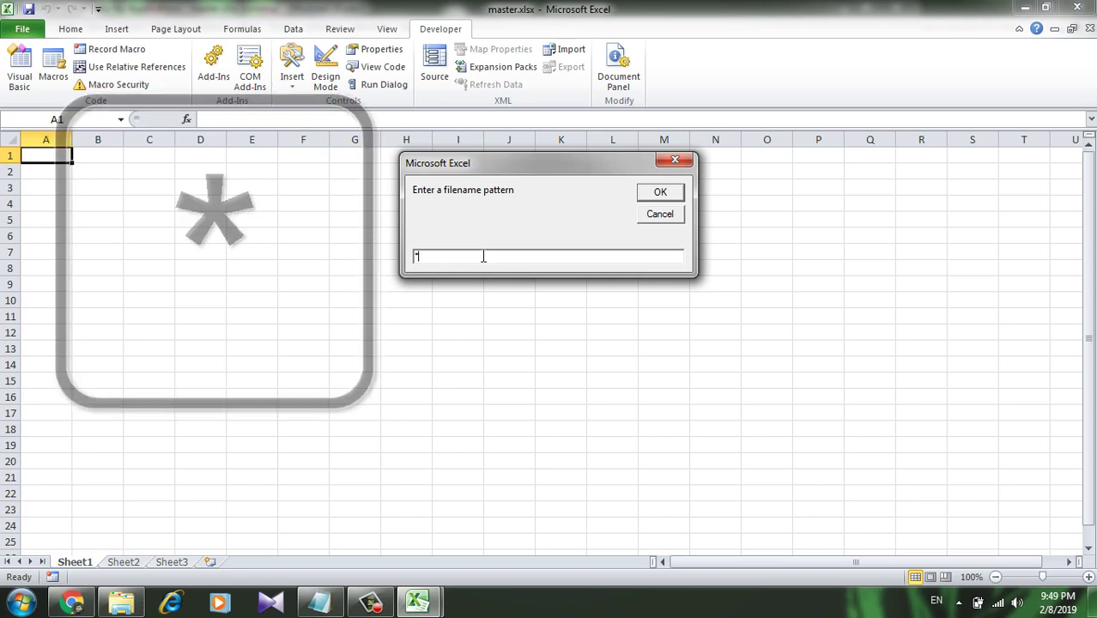
{"action": "key", "text": "BackSpace"}
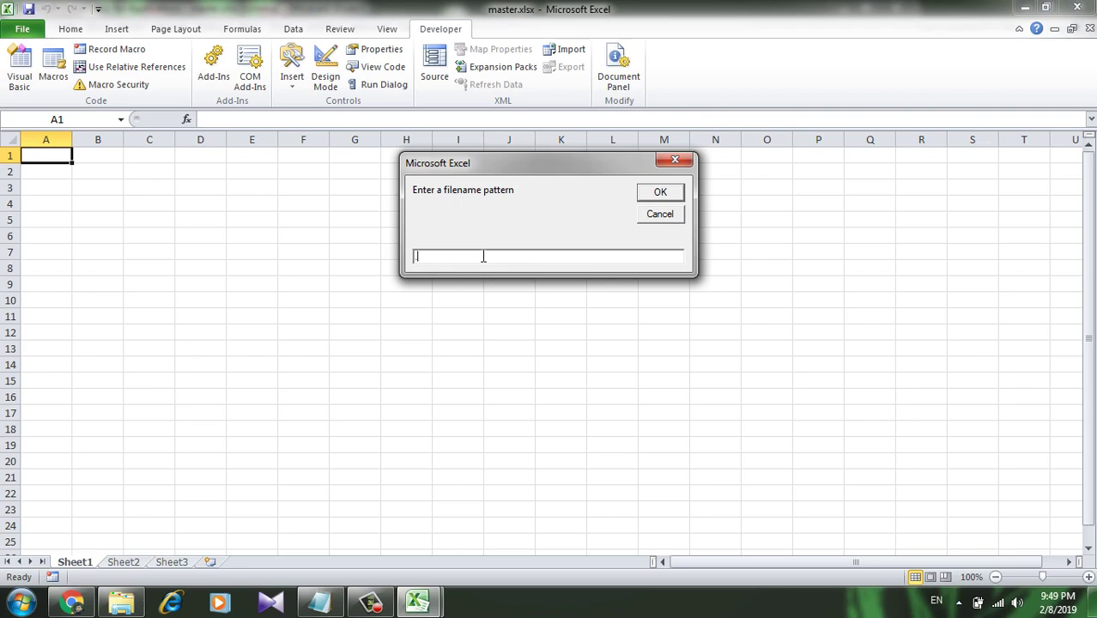
{"action": "type", "text": ".xlsx"}
{"action": "left_click_drag", "start_coordinate": [440, 256], "coordinate": [403, 255]}
{"action": "left_click", "coordinate": [660, 194]}
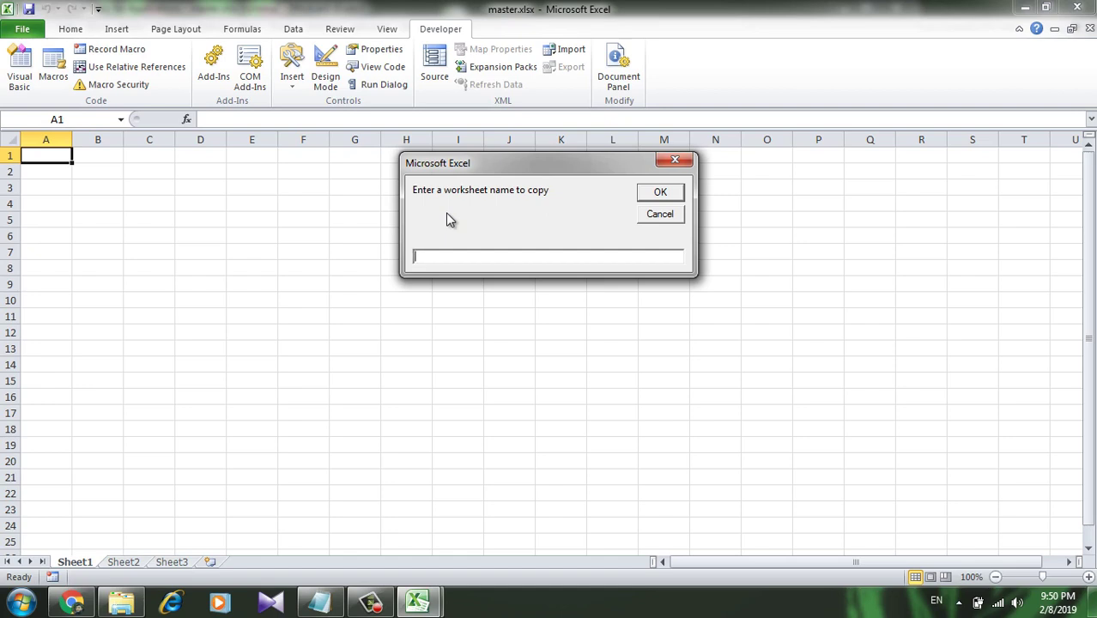
{"action": "type", "text": "sheet2"}
{"action": "left_click", "coordinate": [651, 193]}
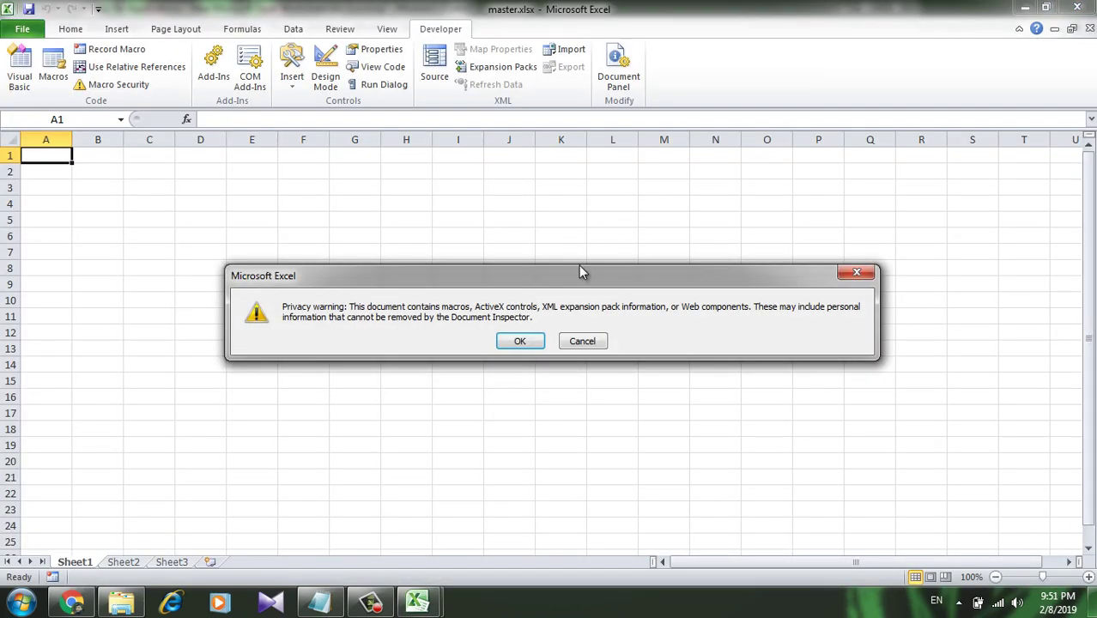
{"action": "left_click", "coordinate": [518, 341]}
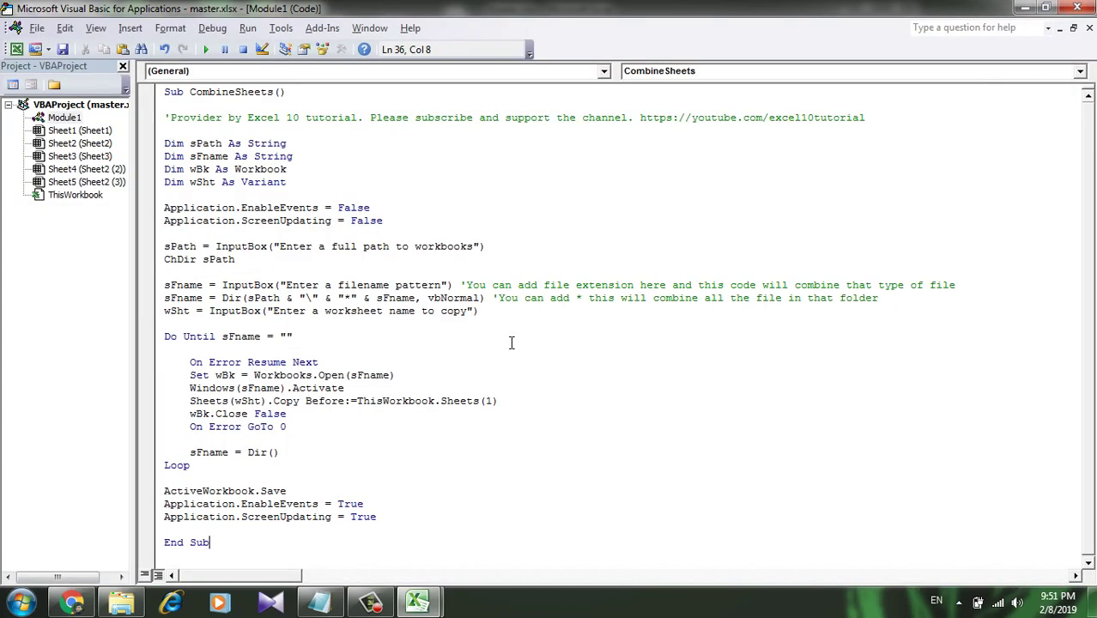
- Return to the workbook and view the copied sheets Sheet2 (3) and Sheet2 (2)
{"action": "left_click", "coordinate": [1025, 8]}
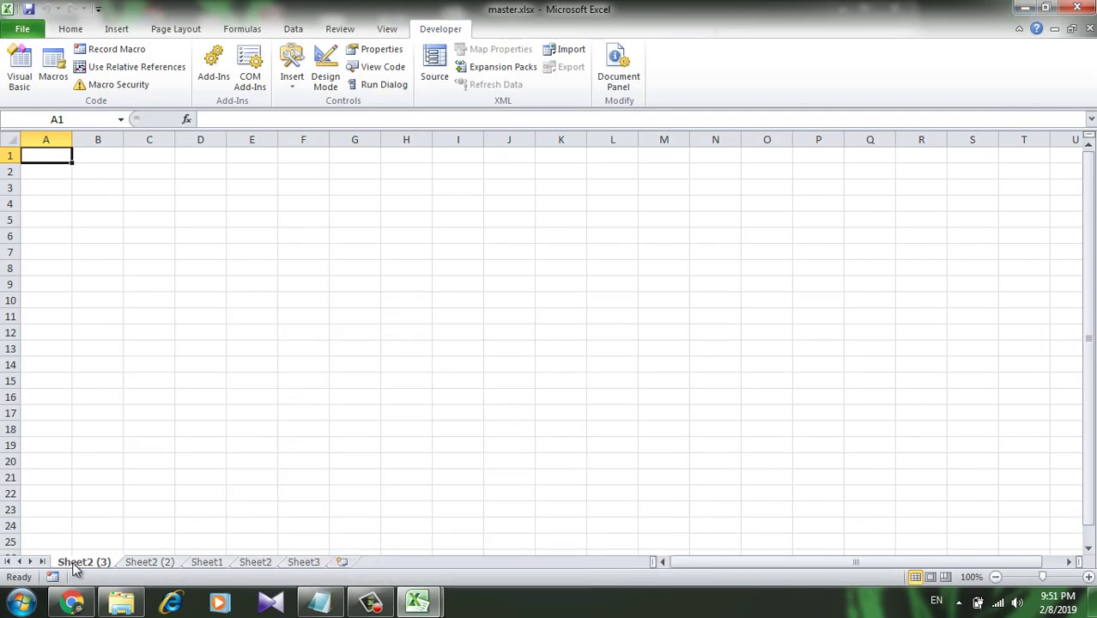
{"action": "left_click", "coordinate": [146, 565]}
{"action": "key", "text": "ctrl+Page_Up"}
{"action": "left_click", "coordinate": [149, 562]}
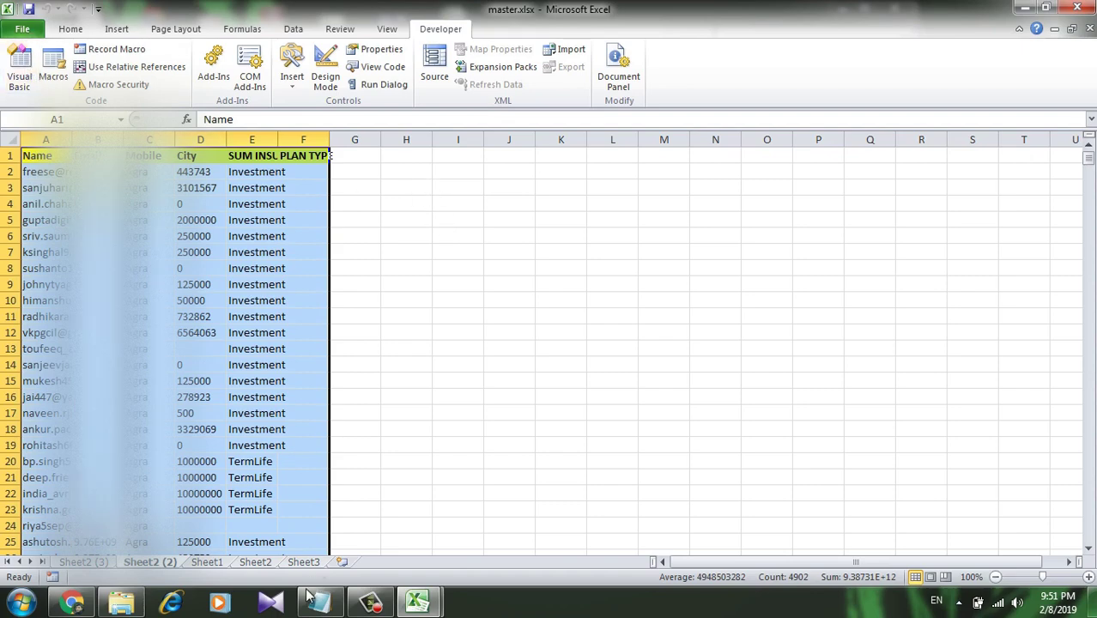
- Delete the copied sheets Sheet2 (2) and Sheet2 (3) from master.xlsx
{"action": "right_click", "coordinate": [163, 563]}
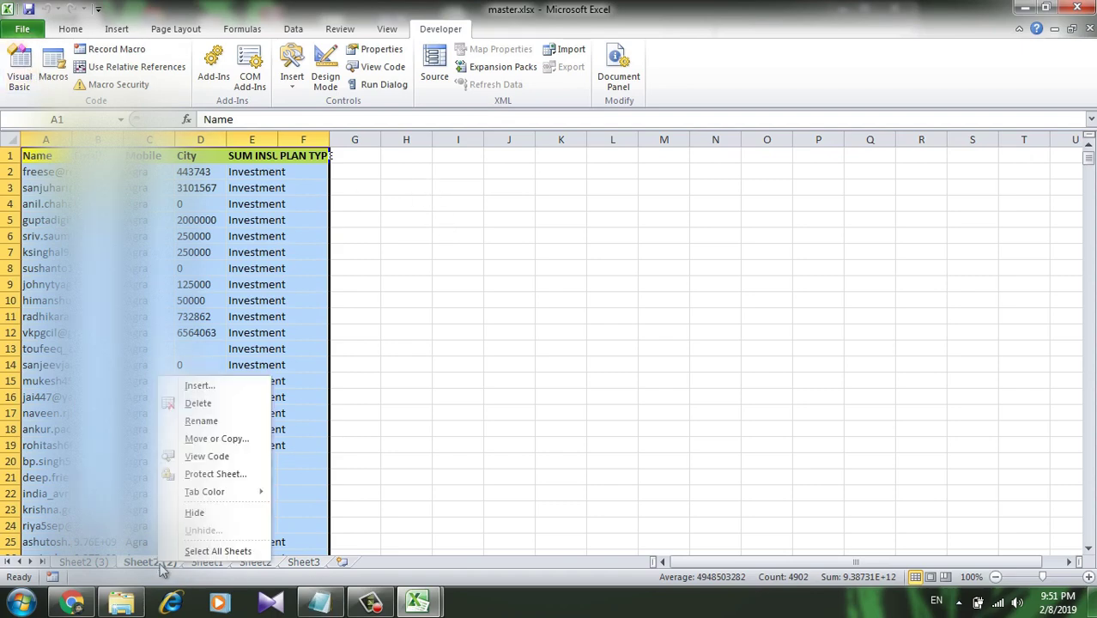
{"action": "left_click", "coordinate": [241, 400]}
{"action": "left_click", "coordinate": [521, 342]}
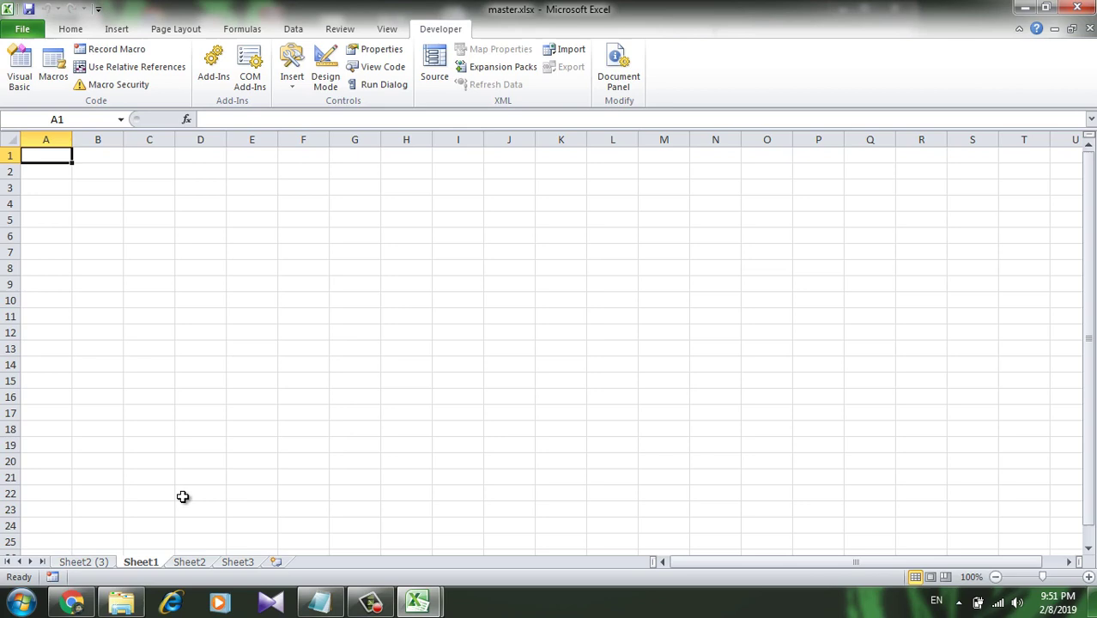
{"action": "right_click", "coordinate": [101, 563]}
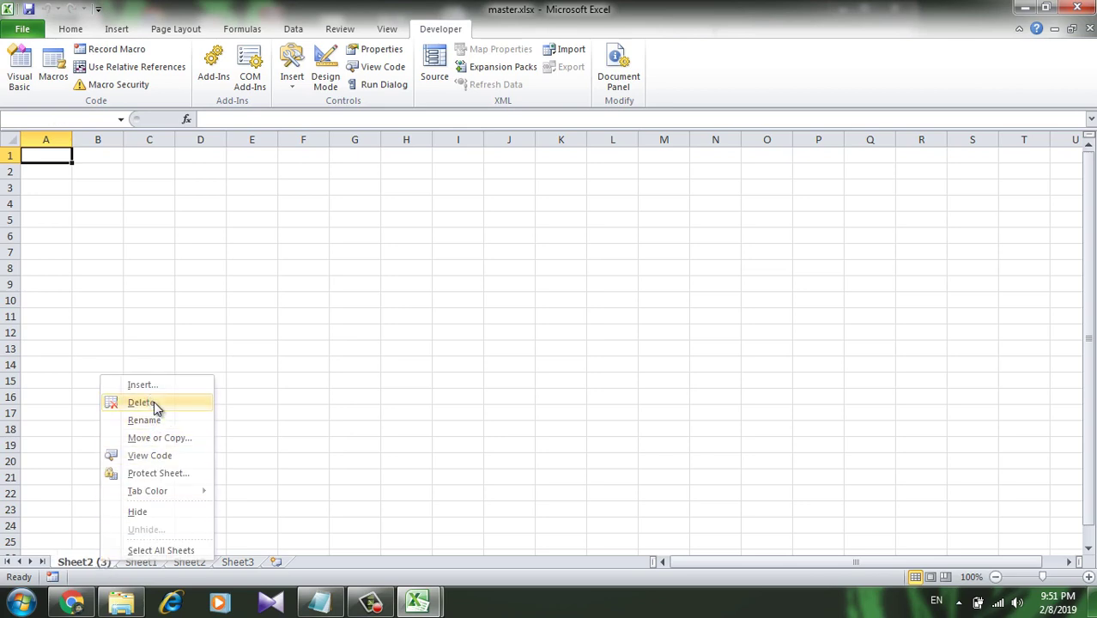
{"action": "left_click", "coordinate": [142, 403]}
{"action": "left_click", "coordinate": [521, 342]}
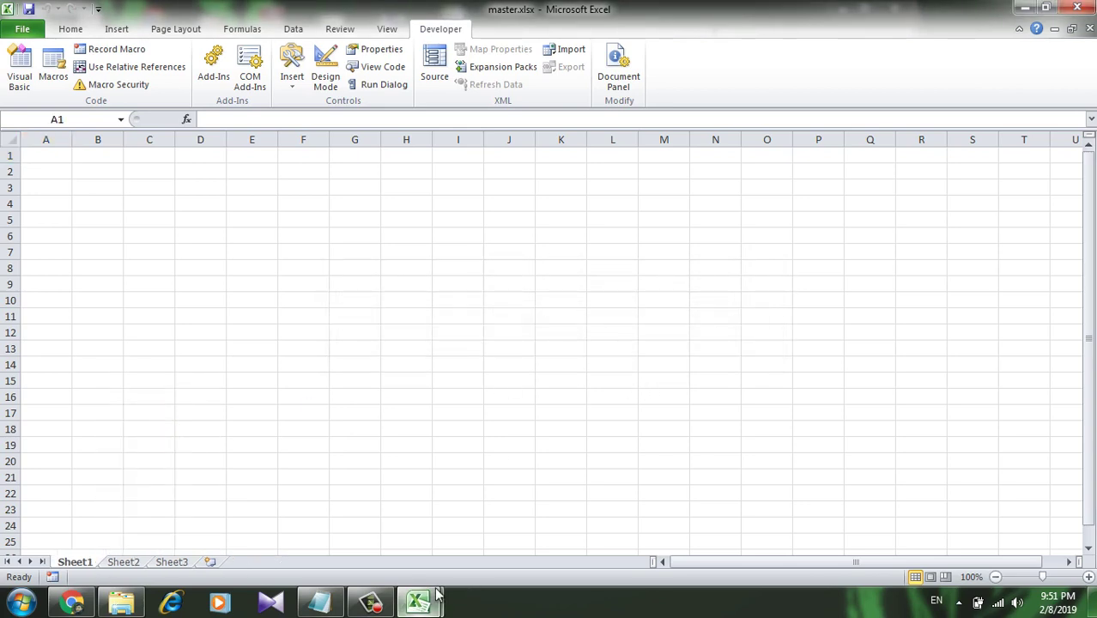
- Run the CombineSheets macro again with C:\Users\DDC\Desktop\Combine worksheet as the full path to the workbooks
{"action": "mouse_move", "coordinate": [434, 597]}
{"action": "left_click", "coordinate": [497, 522]}
{"action": "left_click", "coordinate": [365, 510]}
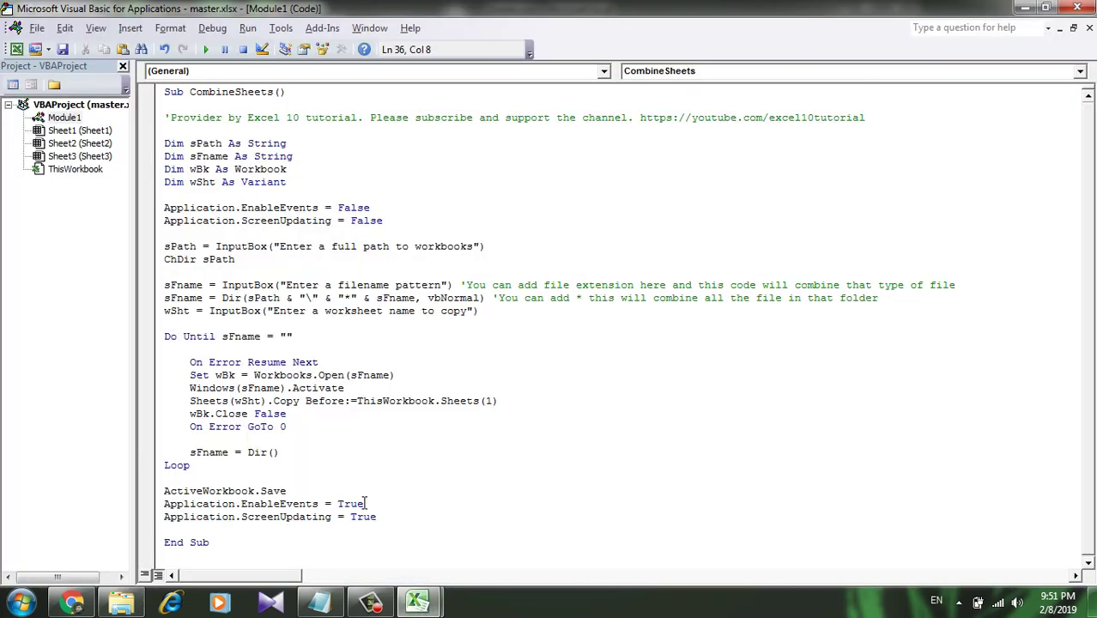
{"action": "left_click", "coordinate": [203, 51]}
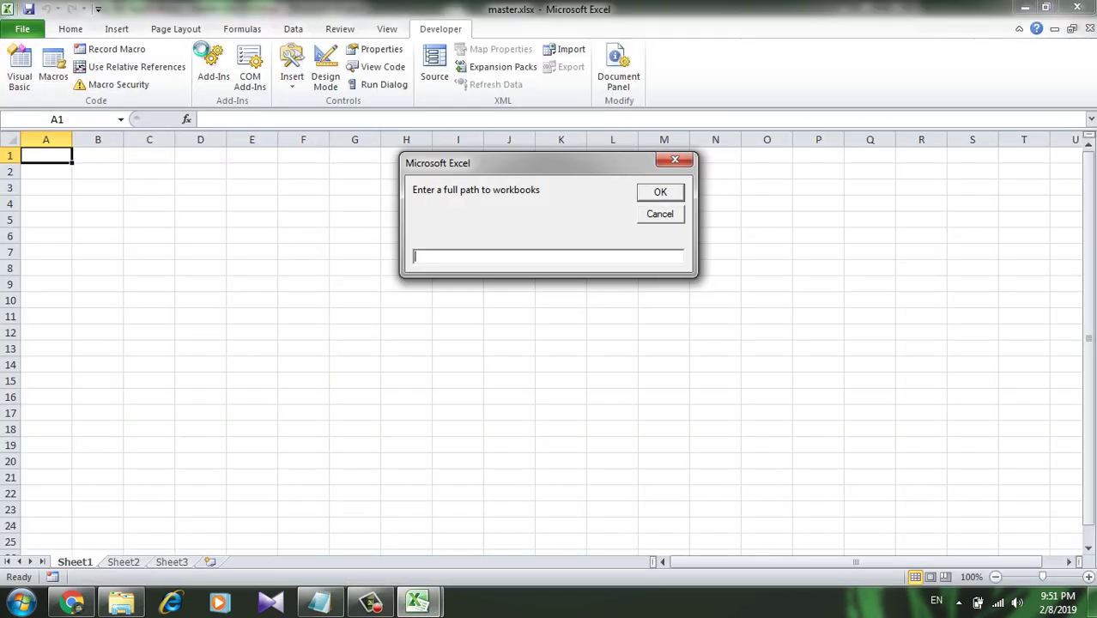
{"action": "type", "text": "C:\\Users\\DDC\\Desktop\\Combine worksheet"}
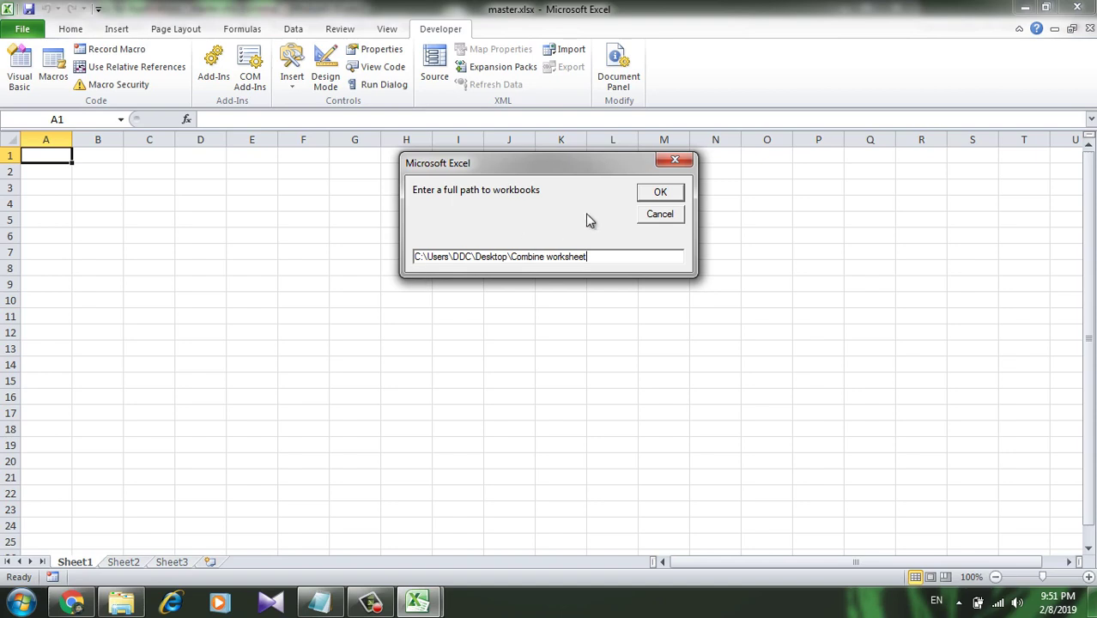
{"action": "left_click", "coordinate": [650, 194]}
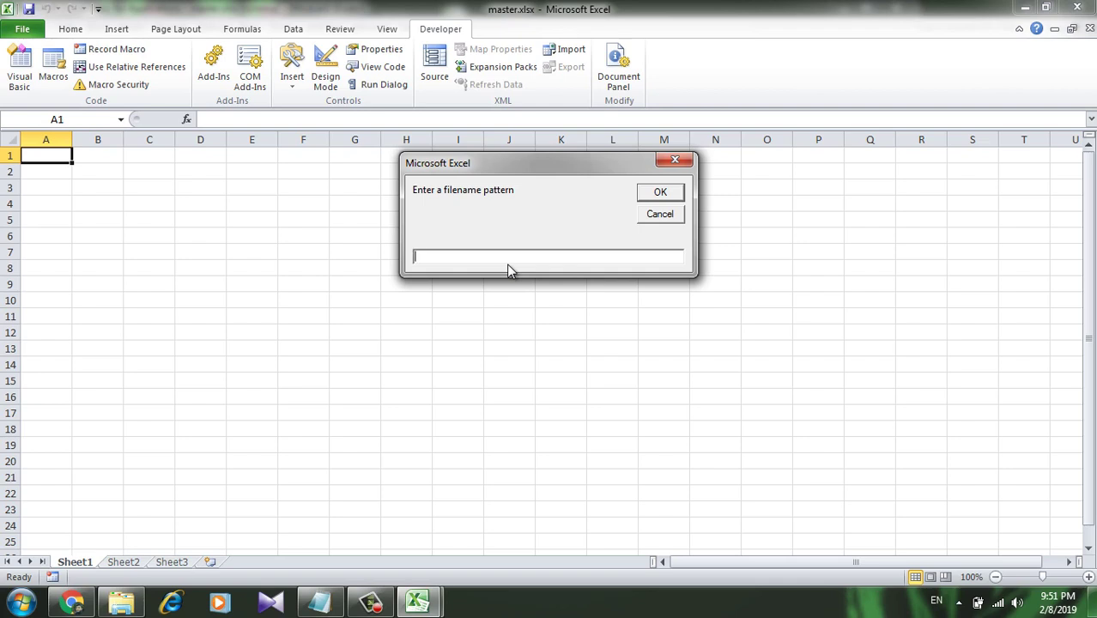
- Set the filename pattern to * and the worksheet name to sheet1, and let the macro finish copying and saving
{"action": "type", "text": "*"}
{"action": "left_click", "coordinate": [675, 194]}
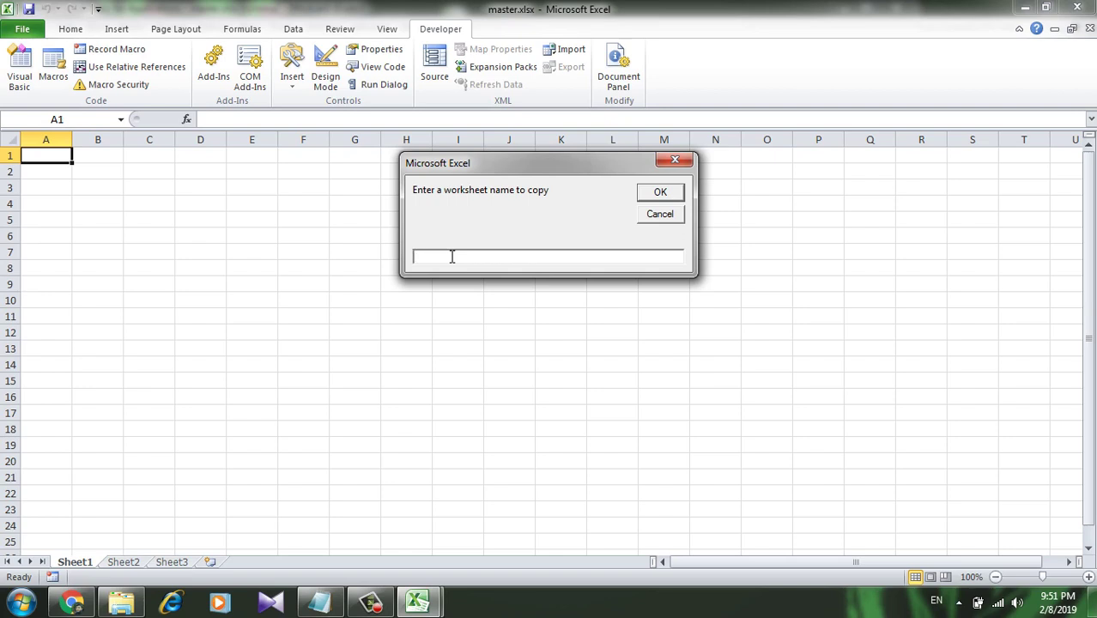
{"action": "type", "text": "sheet1"}
{"action": "left_click", "coordinate": [660, 191]}
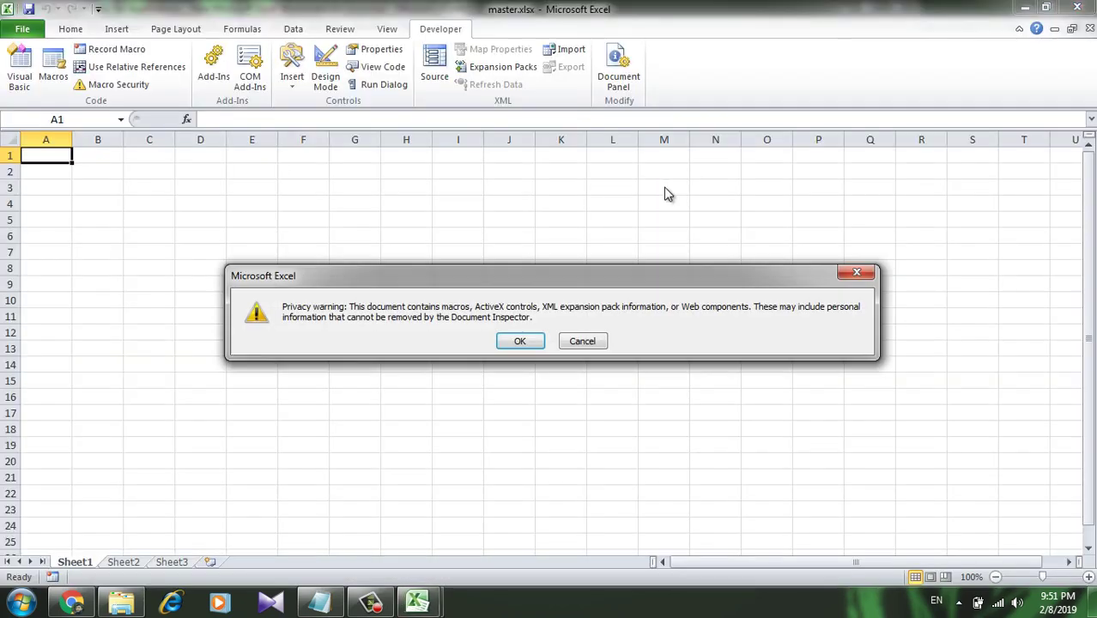
{"action": "left_click", "coordinate": [510, 341]}
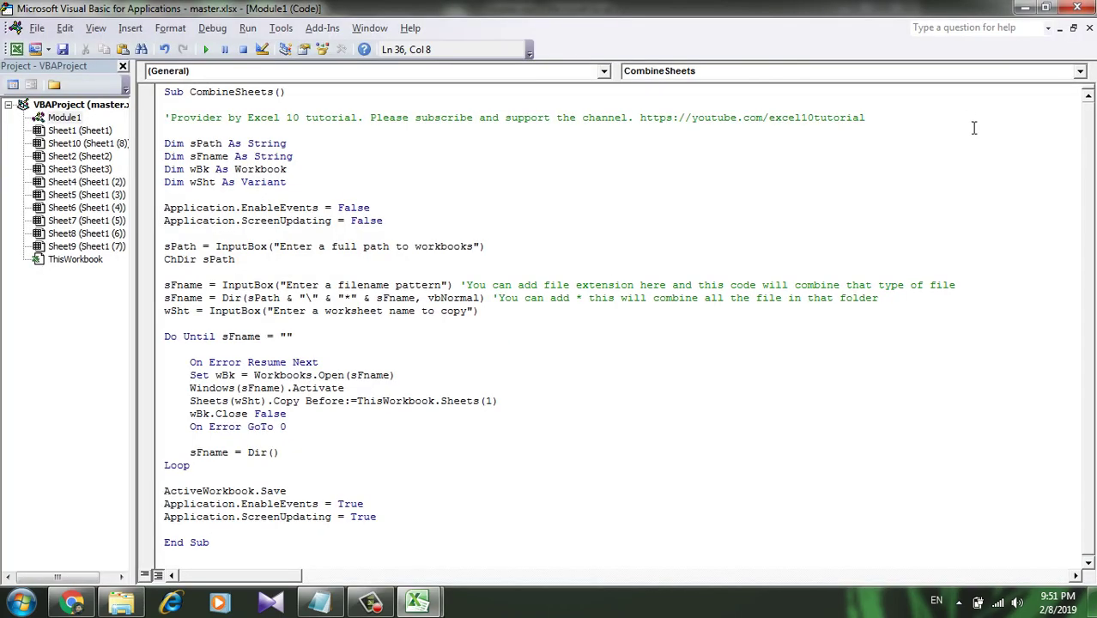
- Return to the workbook and look through the copied sheets from Sheet1 (8) to Sheet1 (2)
{"action": "left_click", "coordinate": [1025, 7]}
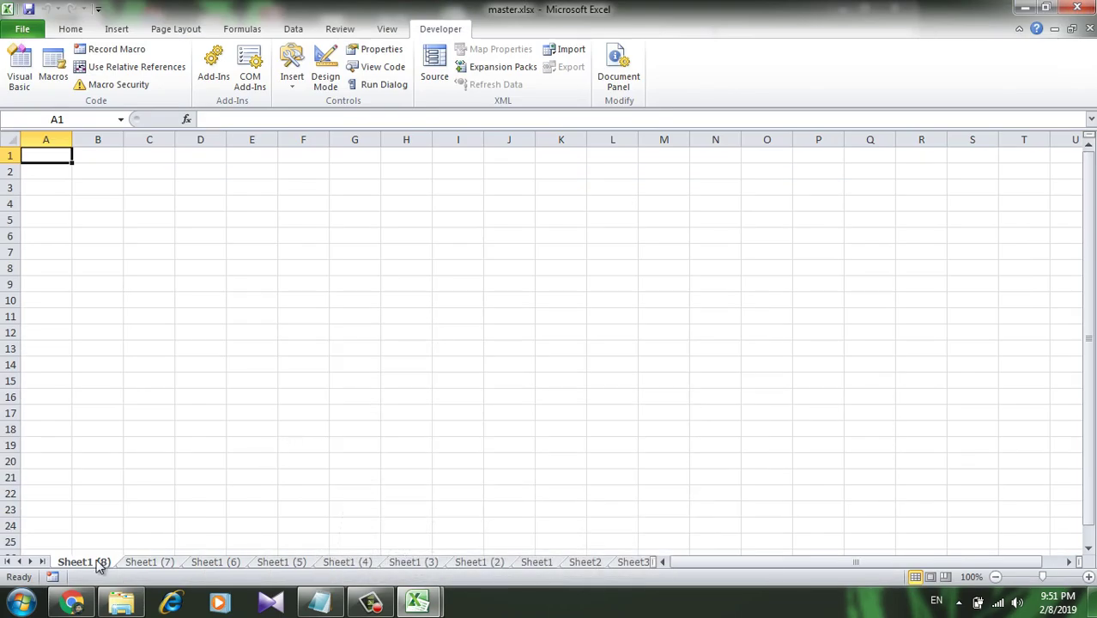
{"action": "left_click", "coordinate": [140, 563]}
{"action": "left_click", "coordinate": [201, 567]}
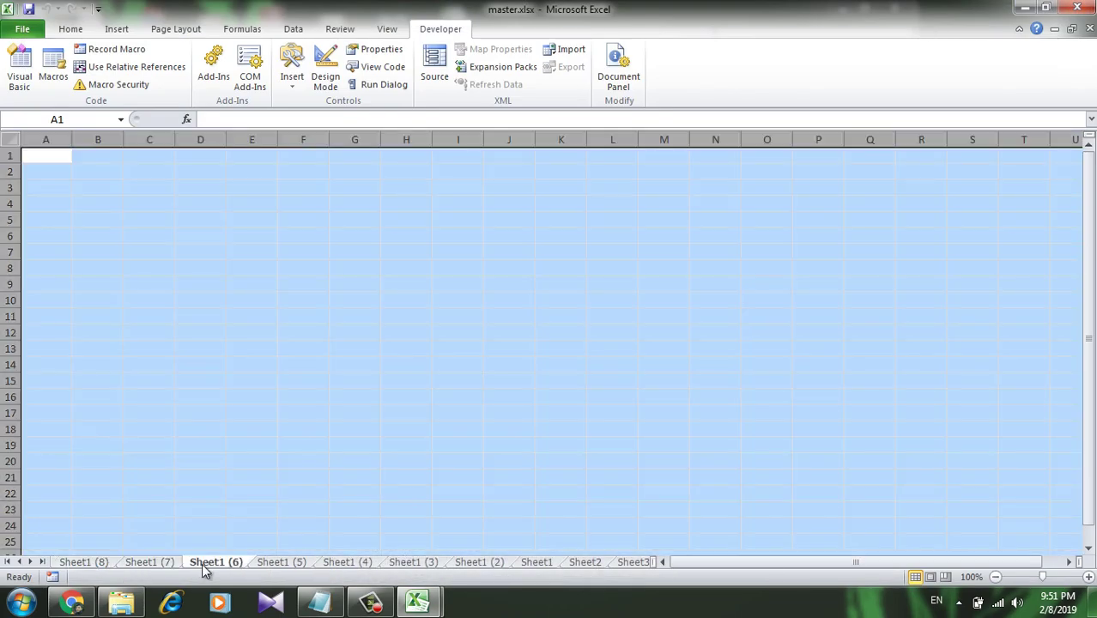
{"action": "left_click", "coordinate": [272, 565]}
{"action": "left_click", "coordinate": [348, 565]}
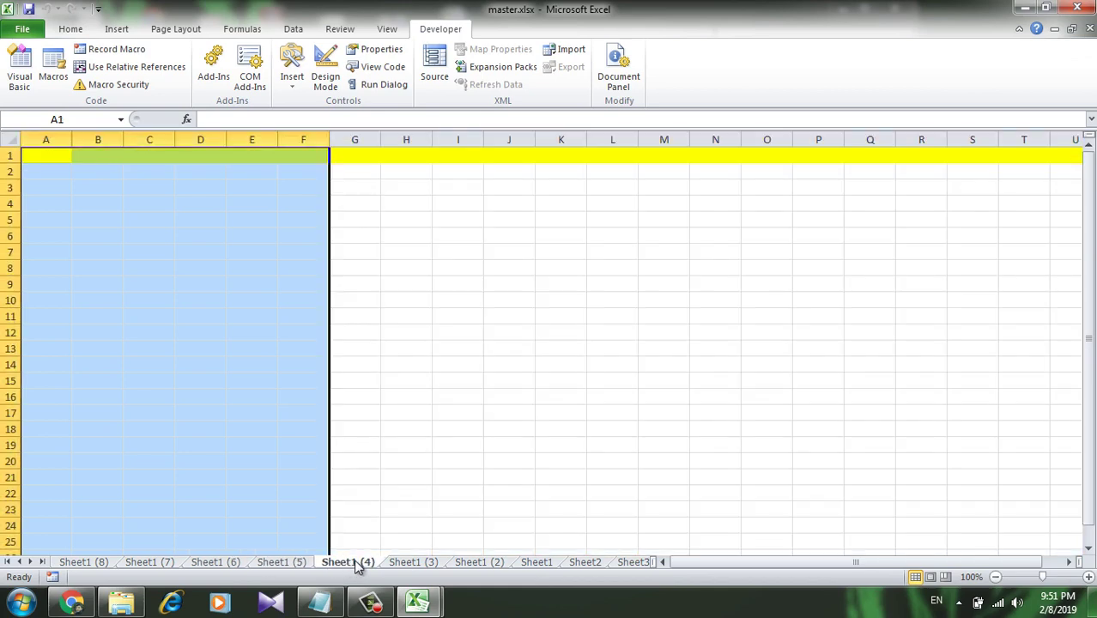
{"action": "left_click", "coordinate": [429, 565]}
{"action": "left_click", "coordinate": [469, 566]}
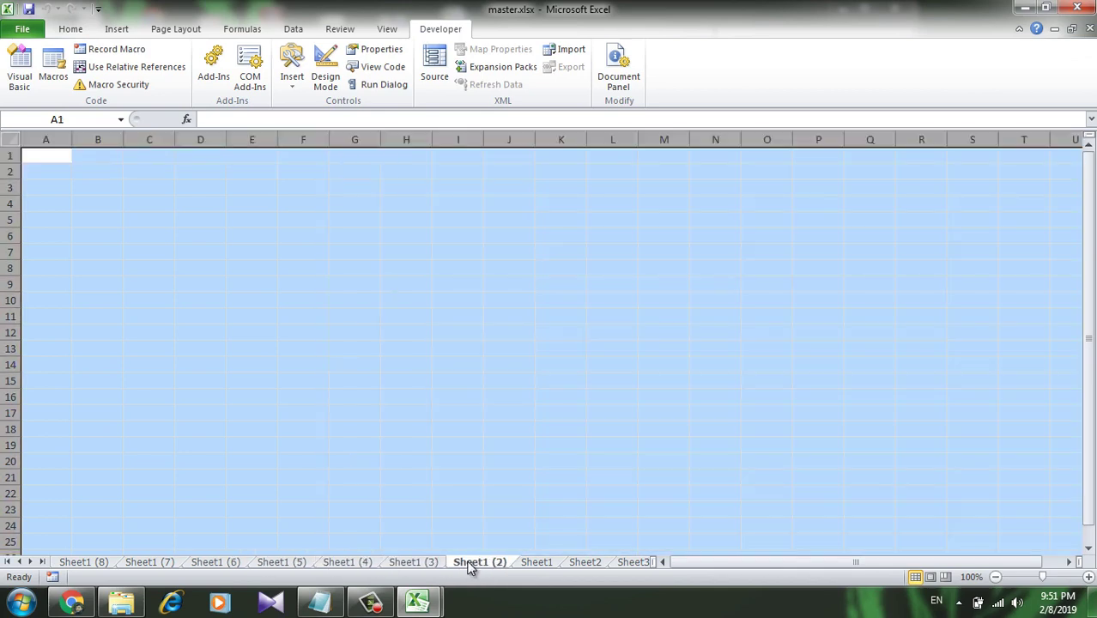